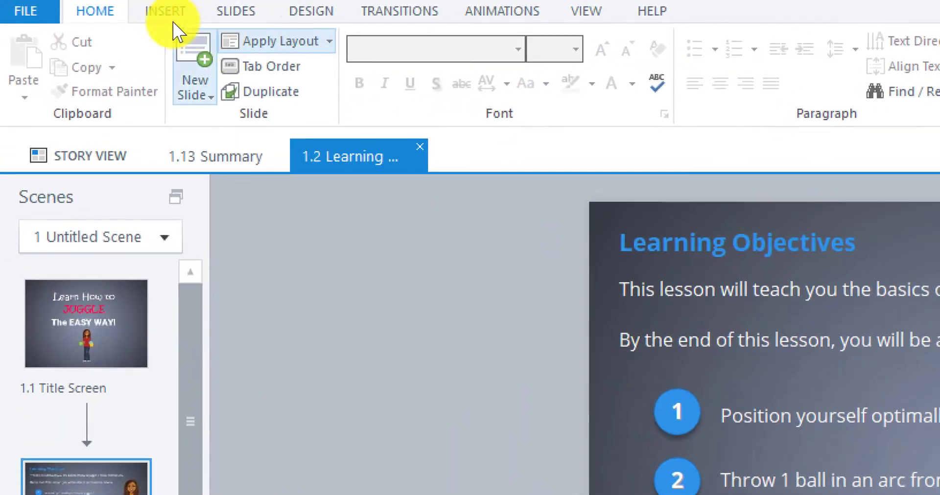
# Add a new slide layer, Untitled Layer 1, to the Learning Objectives slide 1.2
pyautogui.click(161, 15)
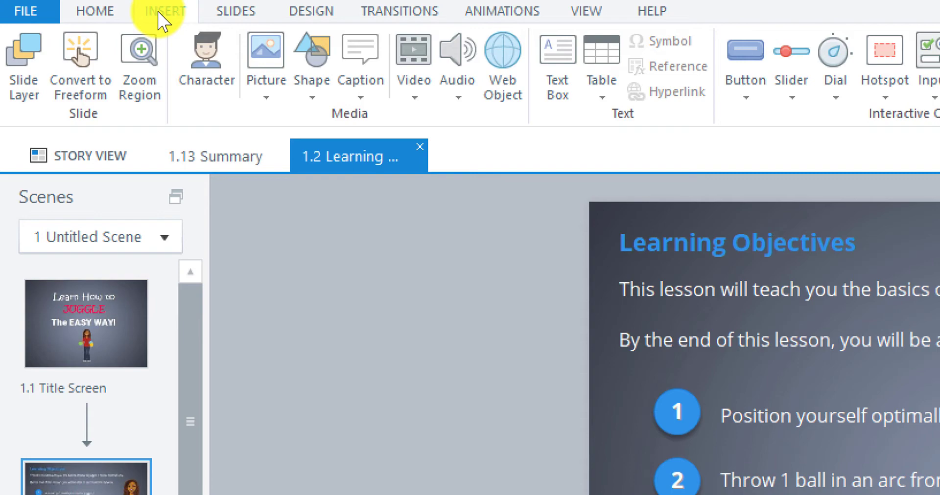
pyautogui.click(23, 86)
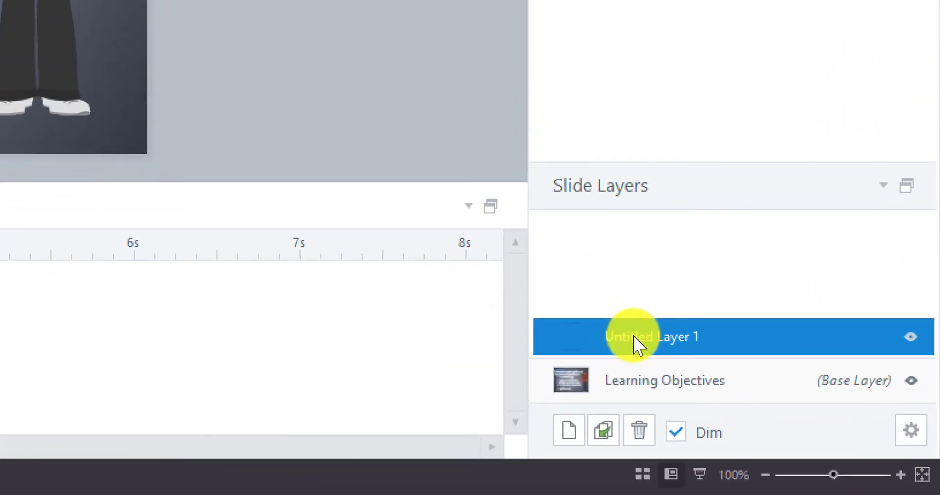
# Rename Untitled Layer 1 to 'Juggling Animation'
pyautogui.rightClick(778, 412)
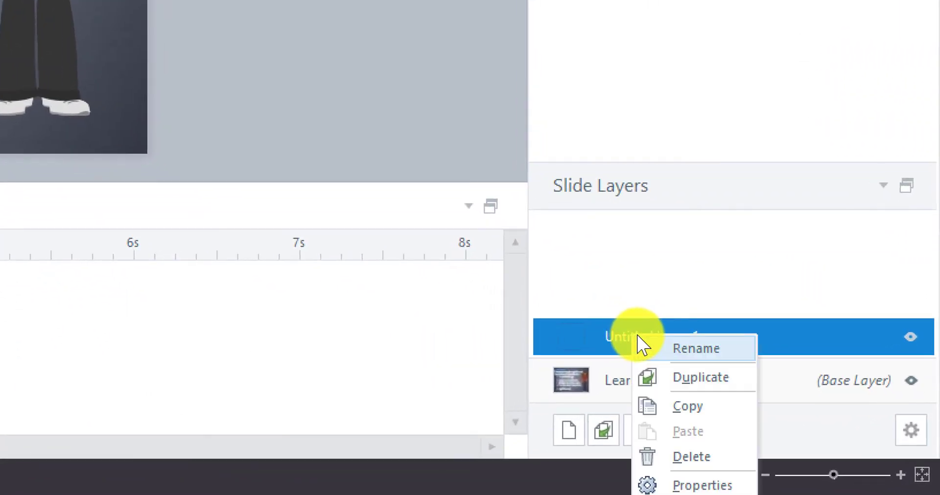
pyautogui.click(679, 350)
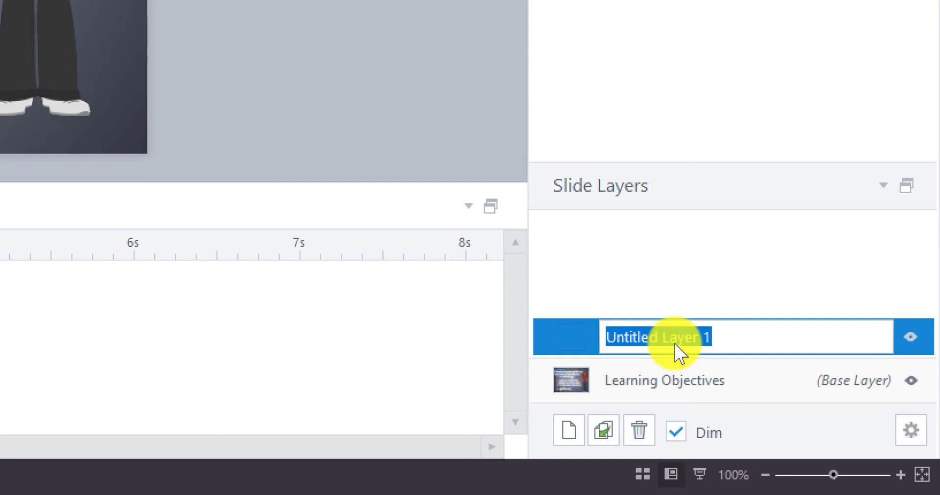
pyautogui.write('Juggling Animati')
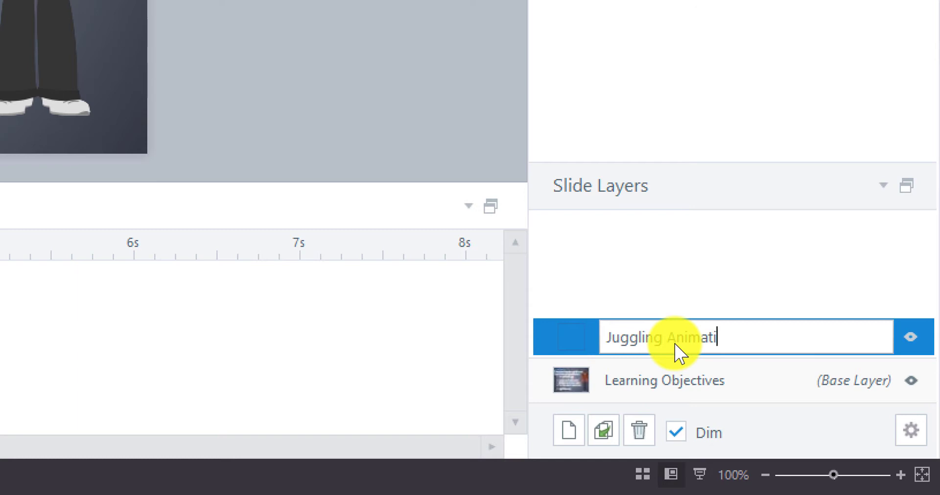
pyautogui.write('on')
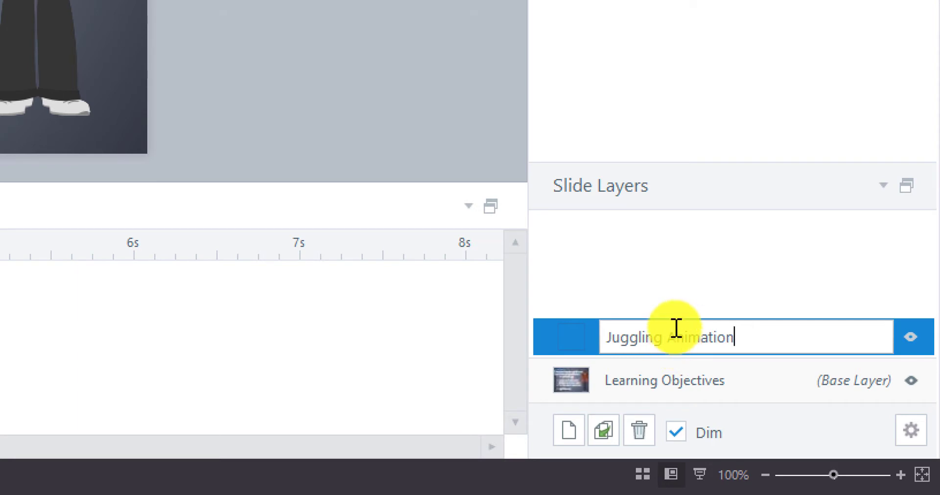
pyautogui.click(748, 289)
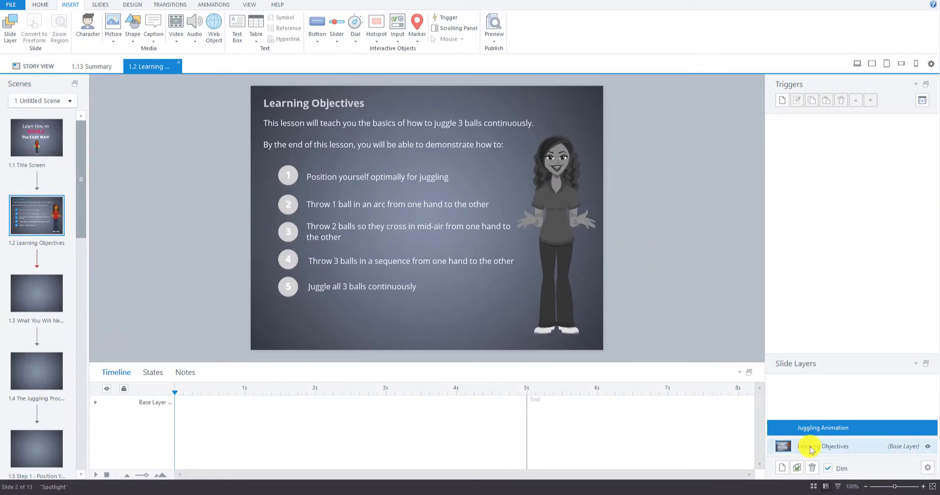
pyautogui.click(810, 449)
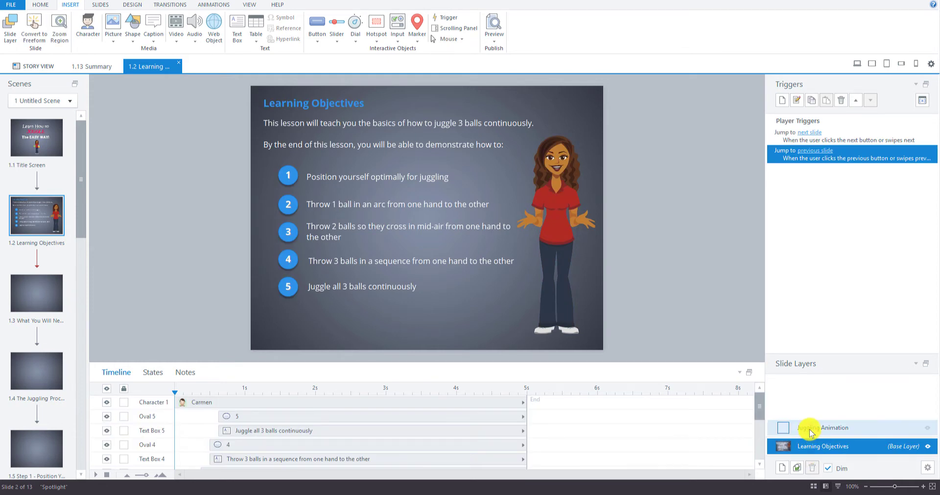
pyautogui.click(809, 429)
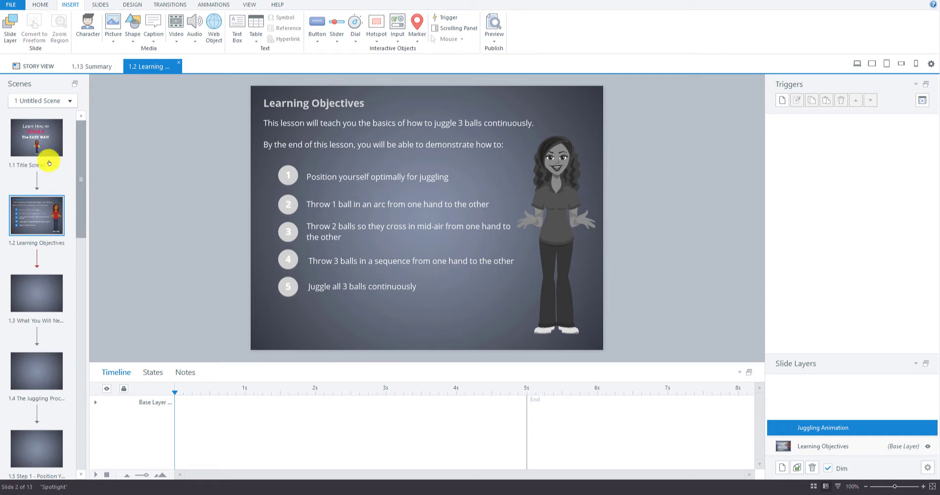
# Copy the green, blue and yellow balls from slide 1.1 Title Screen and paste them onto slide 1.2
pyautogui.click(39, 149)
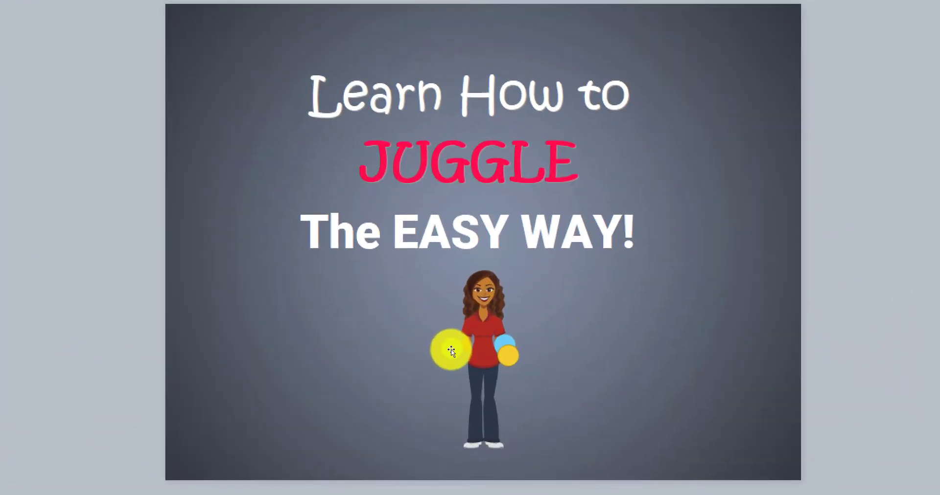
pyautogui.click(451, 350)
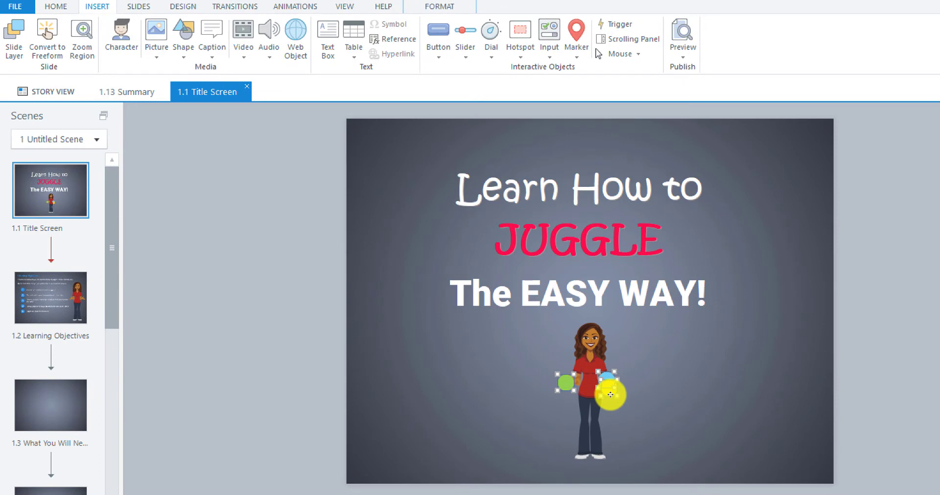
pyautogui.click(67, 307)
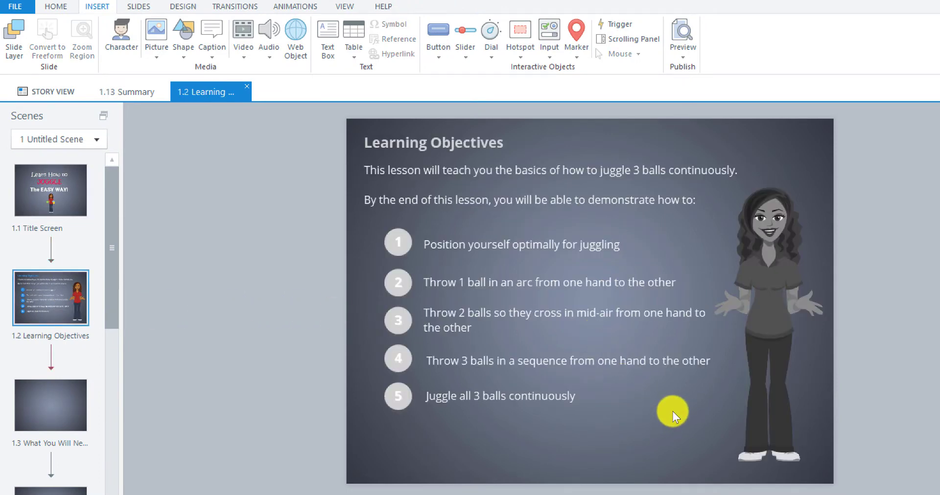
pyautogui.hotkey('ctrl', 'v')
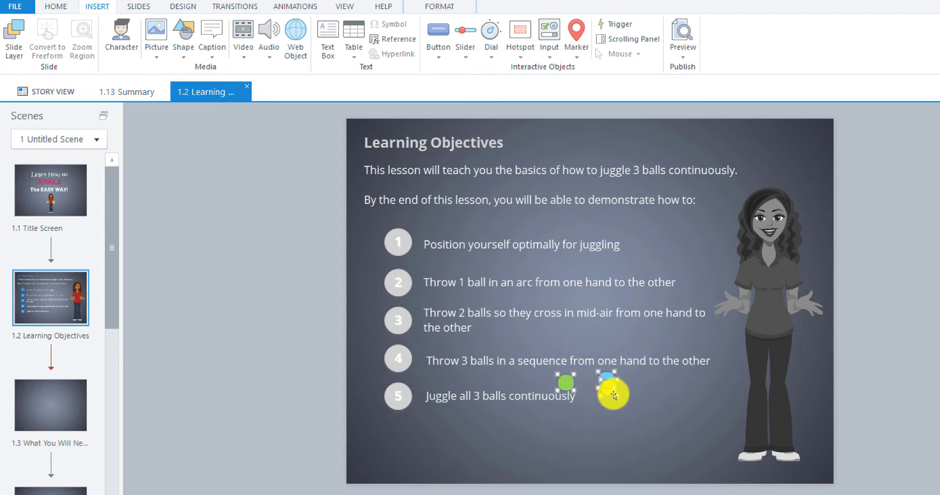
# Place the balls at the character's hands: blue and yellow on the left, green on the right
pyautogui.moveTo(613, 396); pyautogui.dragTo(792, 314)
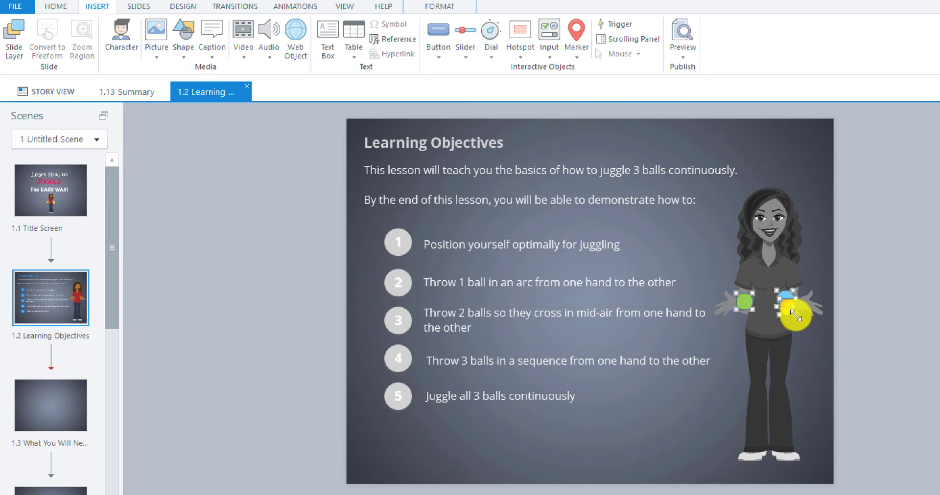
pyautogui.moveTo(795, 316); pyautogui.dragTo(803, 323)
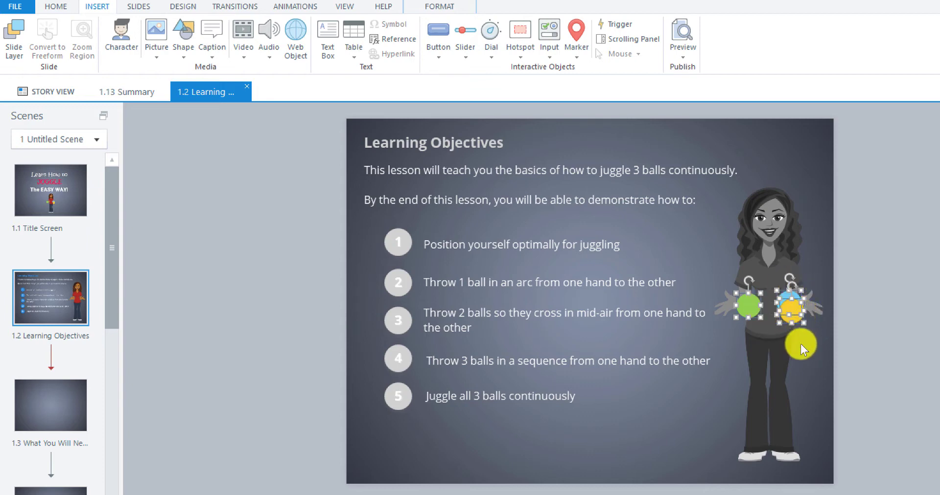
pyautogui.click(801, 344)
pyautogui.click(791, 316)
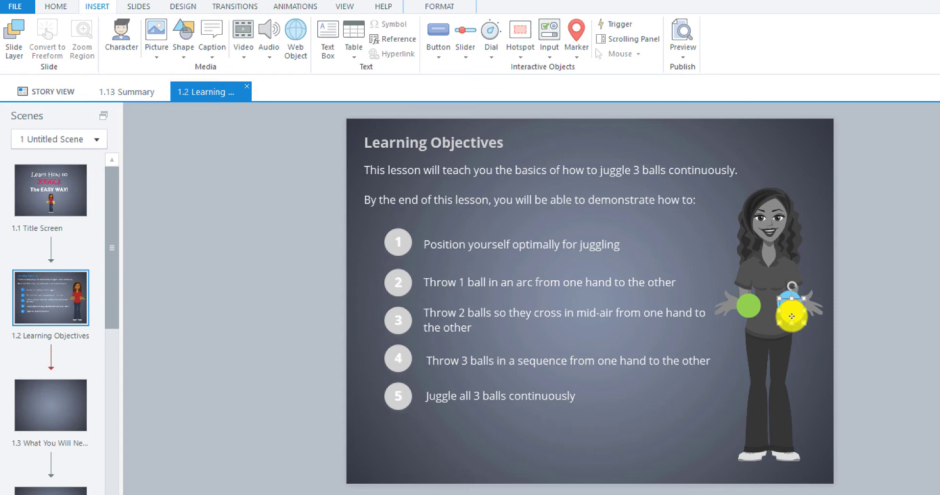
pyautogui.moveTo(791, 318); pyautogui.dragTo(814, 312)
pyautogui.moveTo(744, 310); pyautogui.dragTo(722, 308)
pyautogui.moveTo(792, 300); pyautogui.dragTo(723, 301)
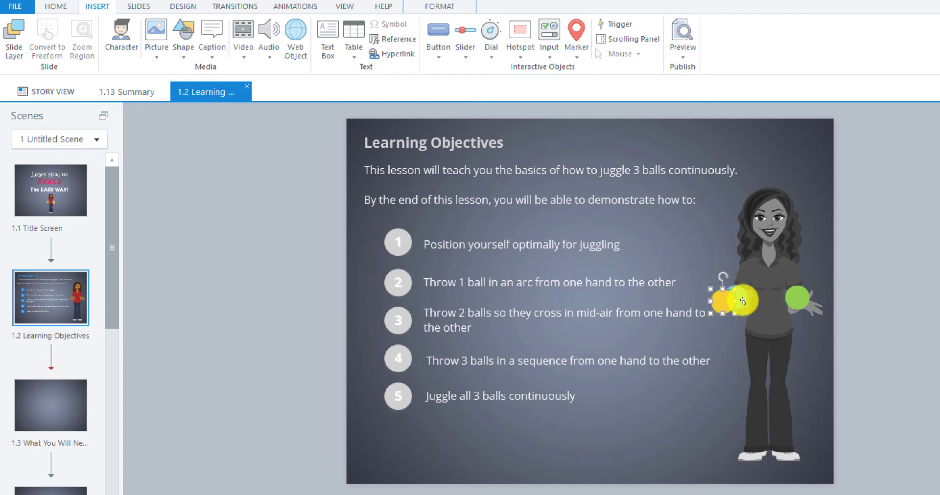
pyautogui.moveTo(797, 298); pyautogui.dragTo(740, 314)
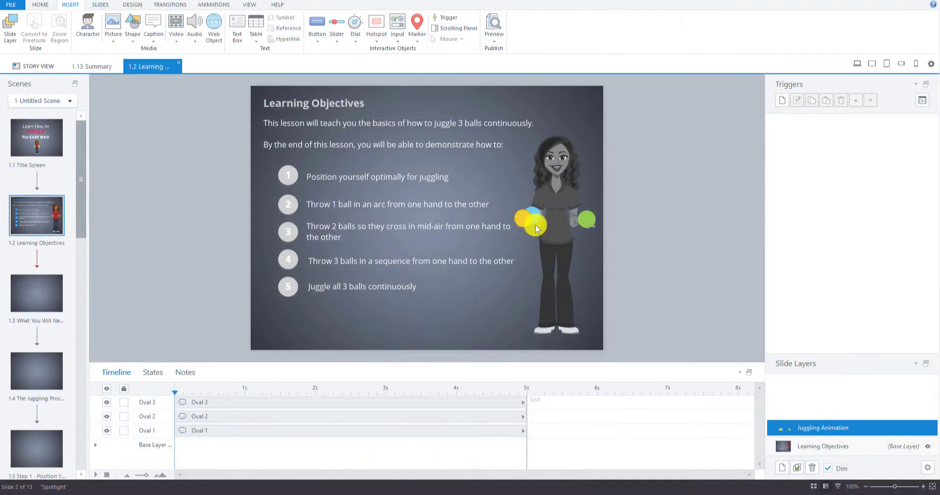
pyautogui.moveTo(535, 226); pyautogui.dragTo(525, 220)
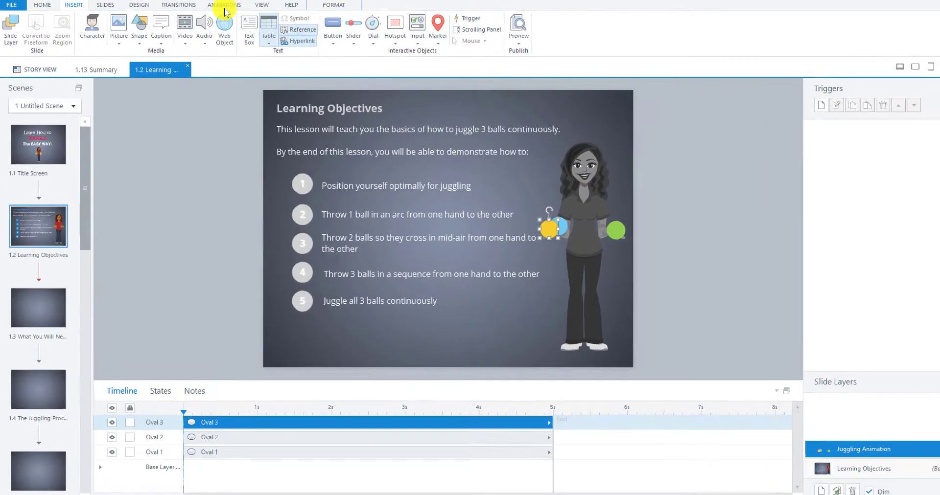
# Preview the balls' 2.00-second arc motion paths and stretch one arc's end toward the other hand
pyautogui.click(214, 4)
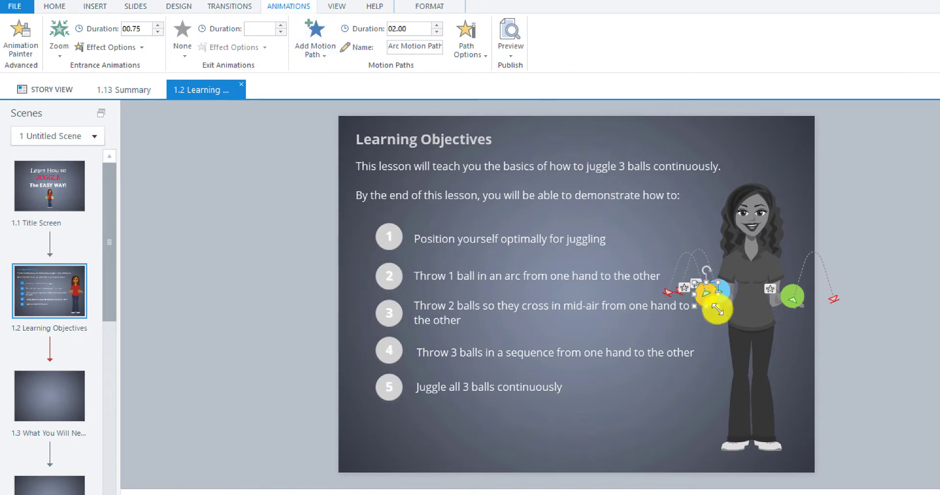
pyautogui.moveTo(681, 295); pyautogui.dragTo(673, 290)
pyautogui.click(700, 288)
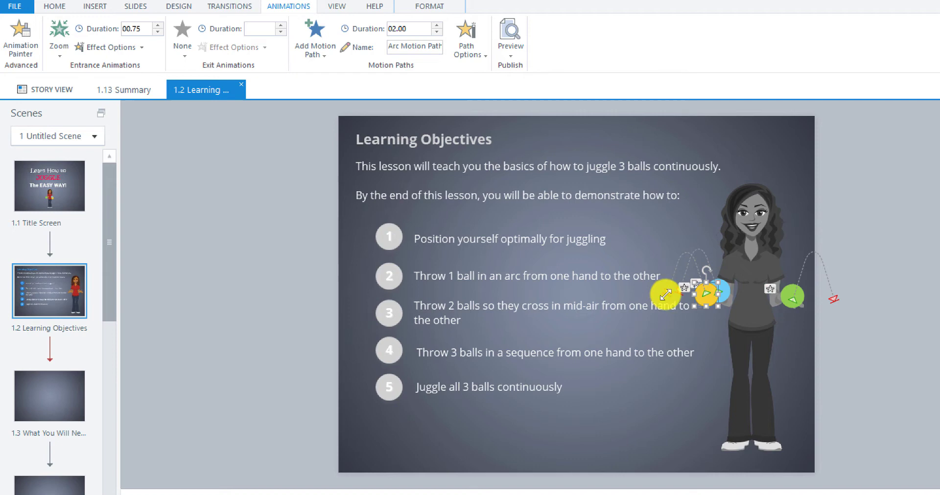
pyautogui.moveTo(664, 294)
pyautogui.mouseDown()
pyautogui.moveTo(699, 277)
pyautogui.moveTo(748, 273)
pyautogui.moveTo(782, 283)
pyautogui.moveTo(787, 295)
pyautogui.mouseUp()
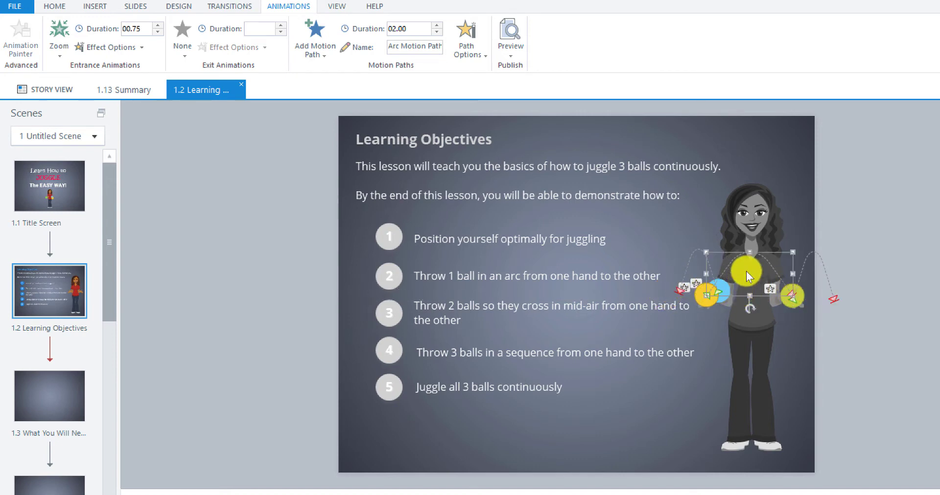
# Raise the arc path's top handle and drag its start and end points onto the hands
pyautogui.moveTo(749, 250); pyautogui.dragTo(758, 216)
pyautogui.moveTo(712, 298); pyautogui.dragTo(701, 304)
pyautogui.moveTo(788, 304); pyautogui.dragTo(709, 294)
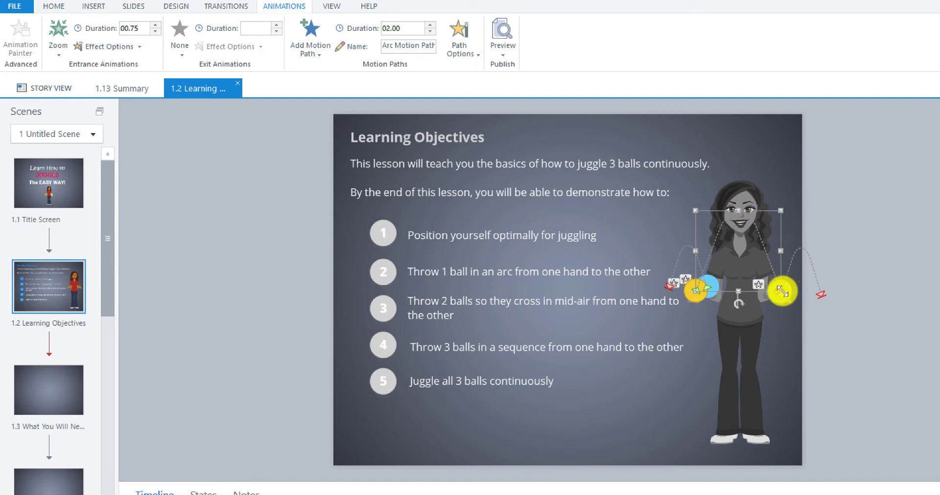
pyautogui.moveTo(783, 290); pyautogui.dragTo(767, 293)
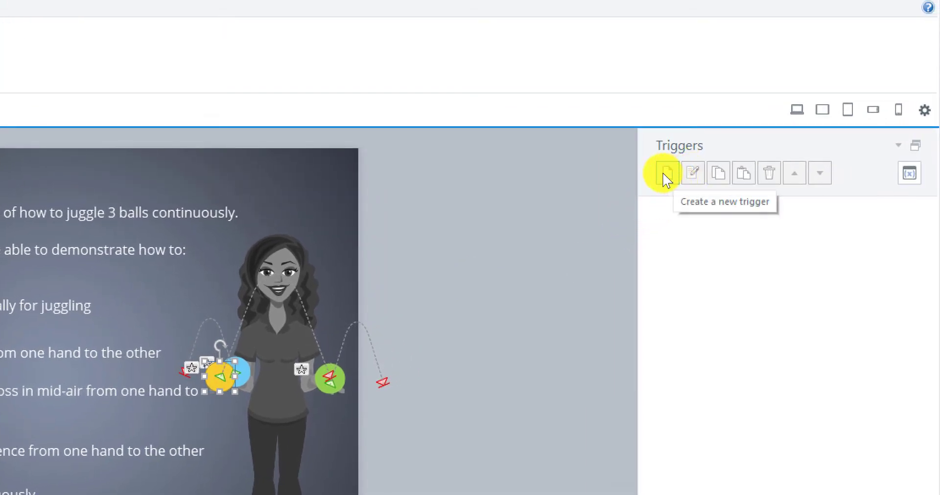
# Add a trigger that moves Oval 3 on Arc Motion Path 3 when the user clicks Oval 3
pyautogui.click(666, 174)
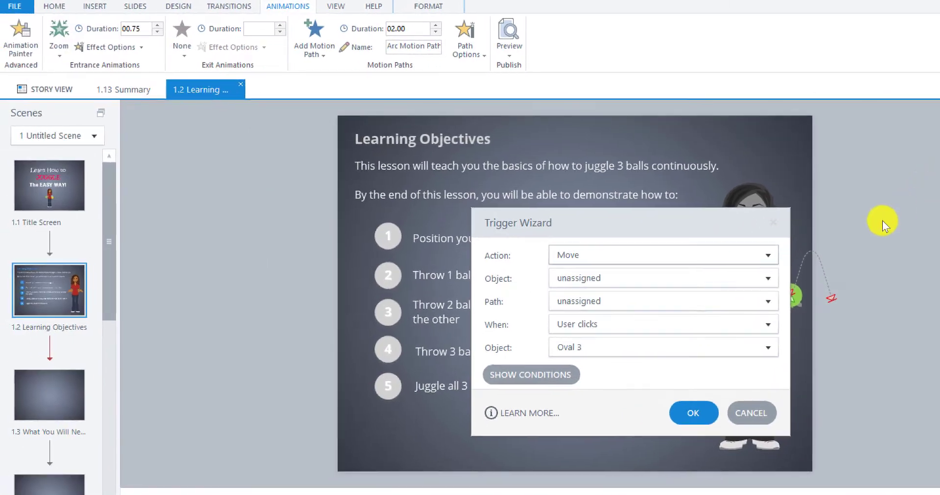
pyautogui.click(768, 278)
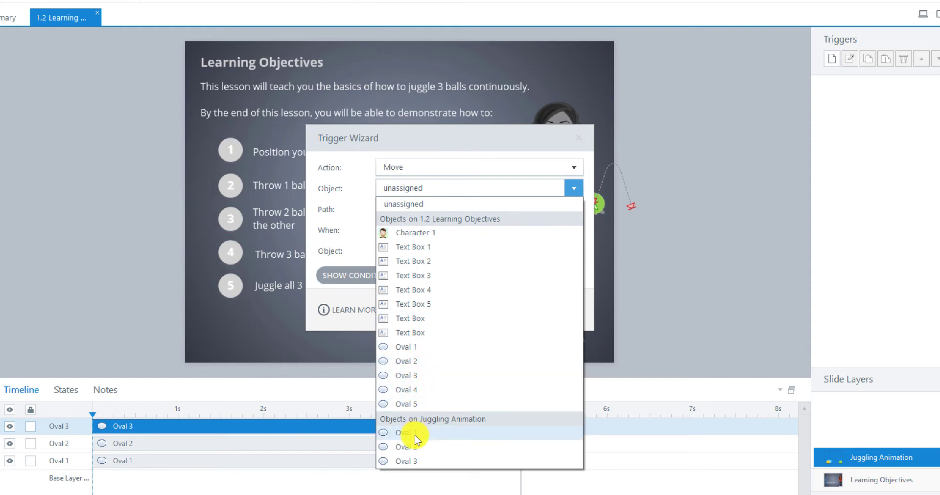
pyautogui.click(413, 460)
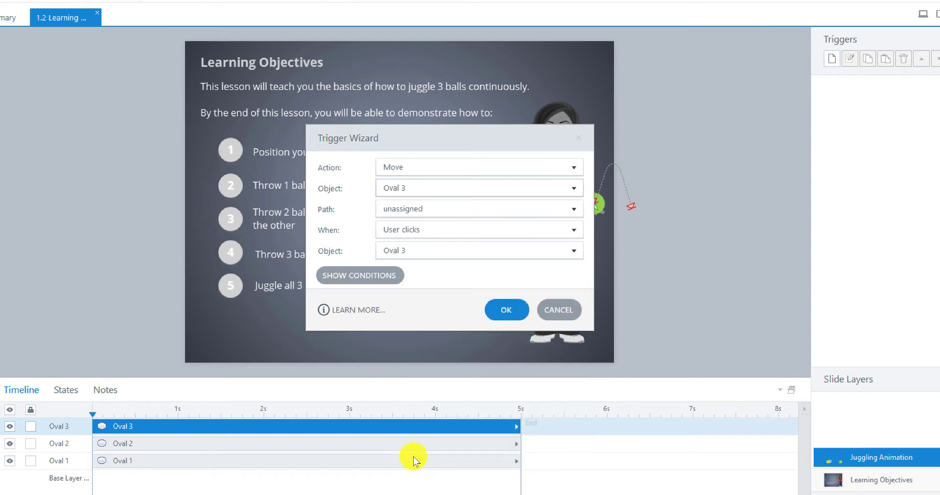
pyautogui.click(419, 210)
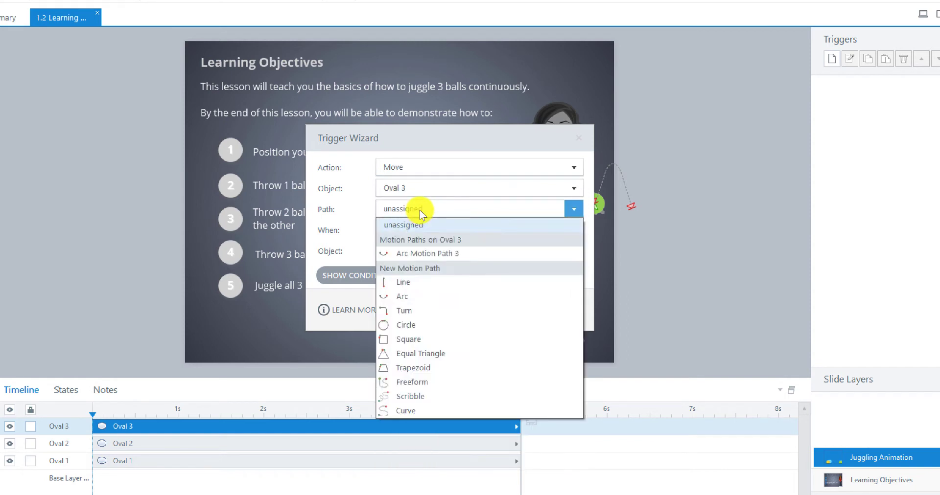
pyautogui.click(420, 253)
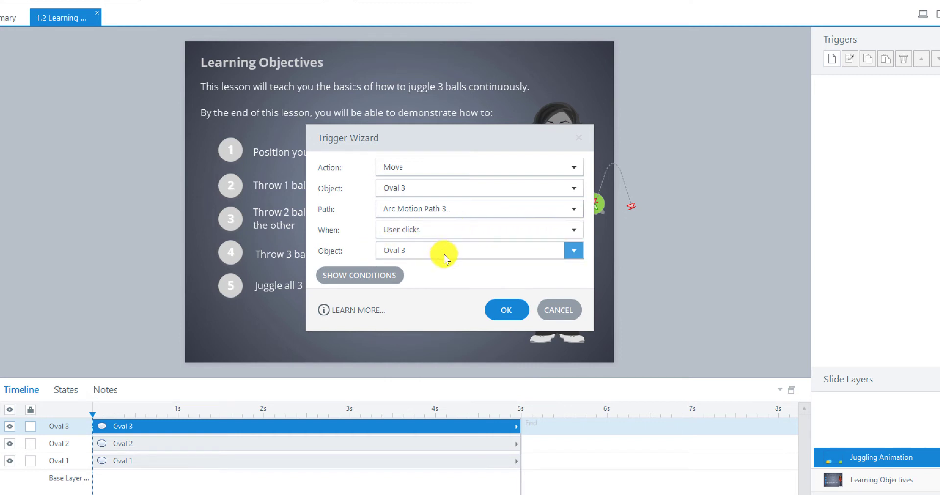
pyautogui.click(515, 308)
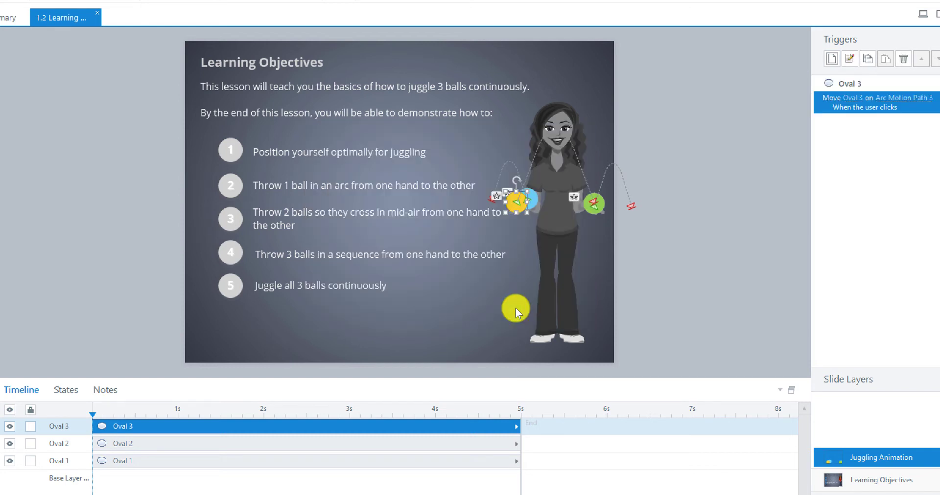